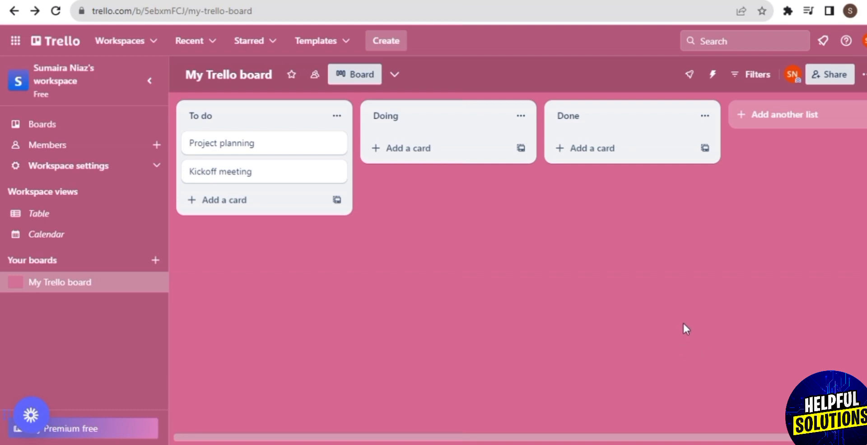
Examine the available workspaces, the recent and starred boards, the top templates and the creation options.
{"action": "left_click", "coordinate": [149, 44]}
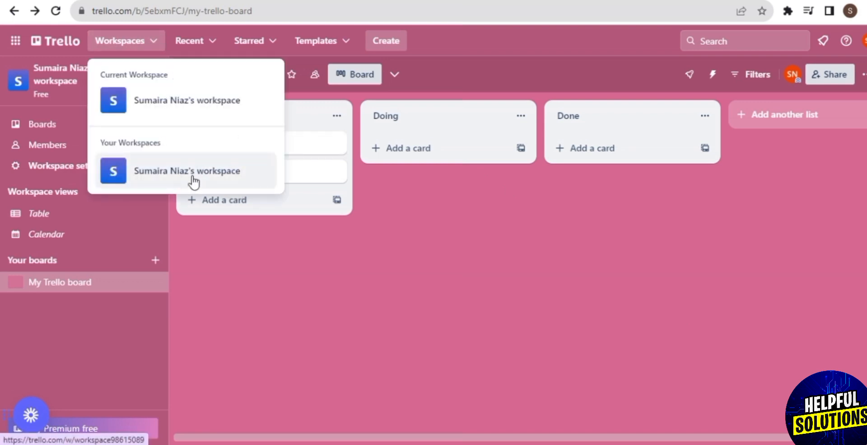
{"action": "left_click", "coordinate": [367, 324]}
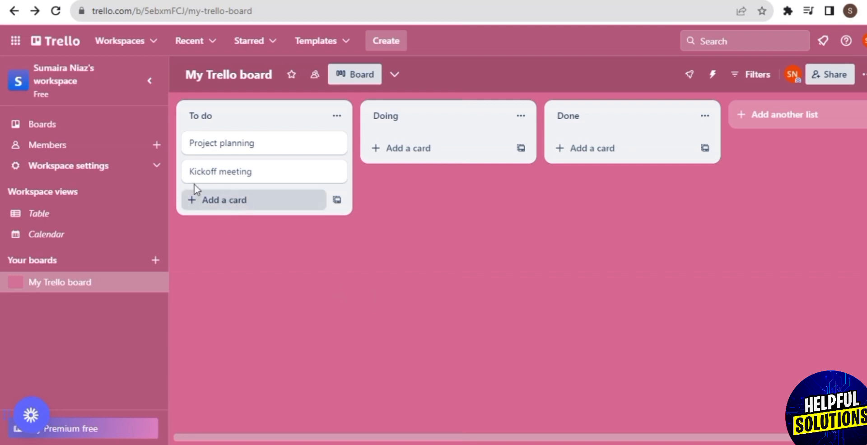
{"action": "left_click", "coordinate": [199, 47]}
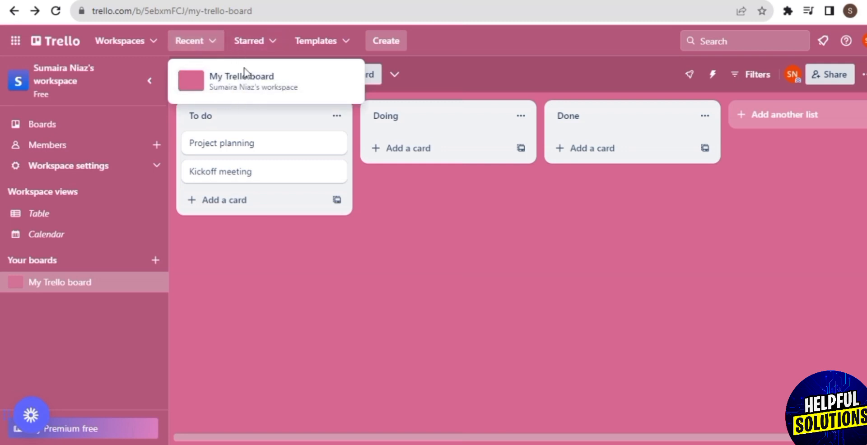
{"action": "left_click", "coordinate": [268, 44]}
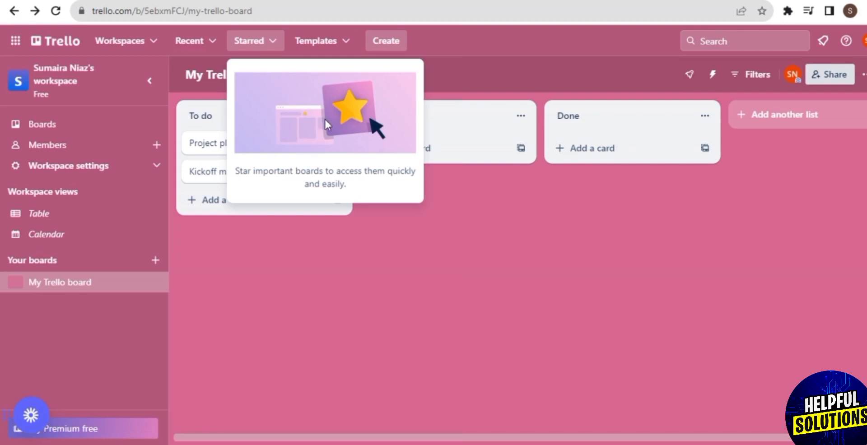
{"action": "left_click", "coordinate": [342, 40]}
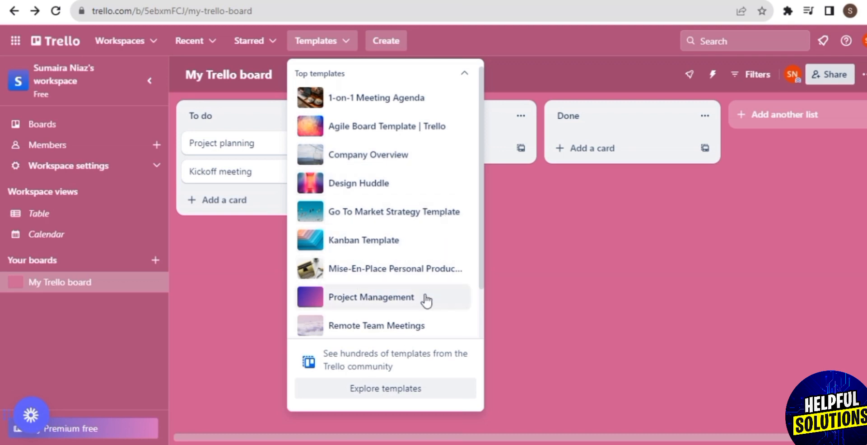
{"action": "left_click", "coordinate": [466, 75]}
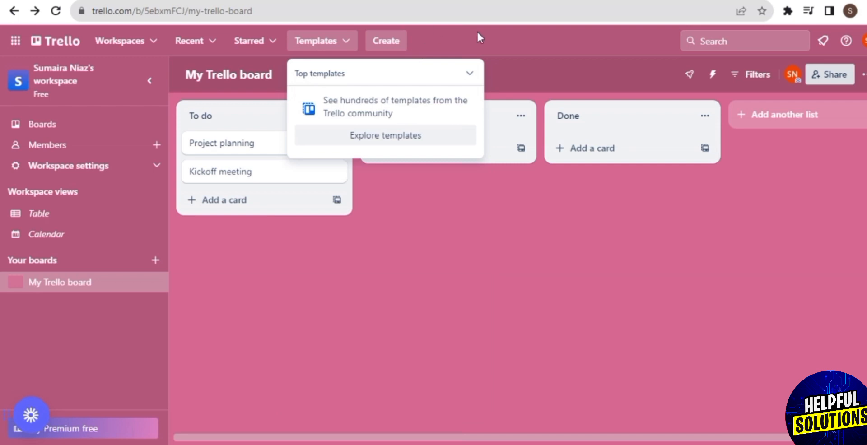
{"action": "left_click", "coordinate": [492, 298]}
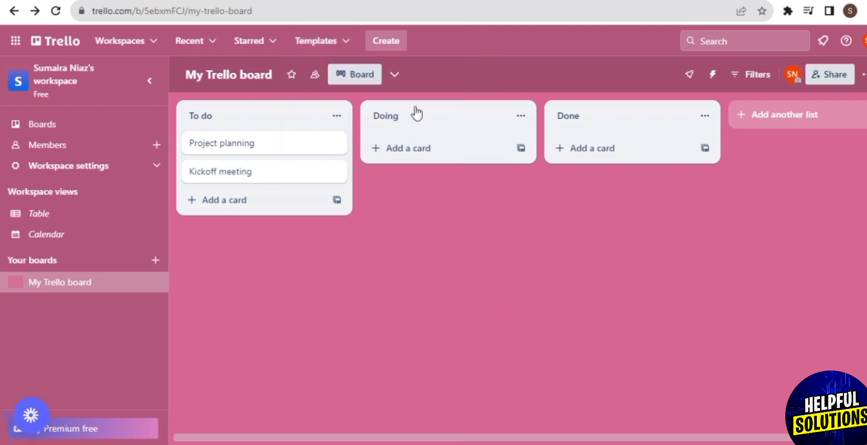
{"action": "left_click", "coordinate": [385, 43]}
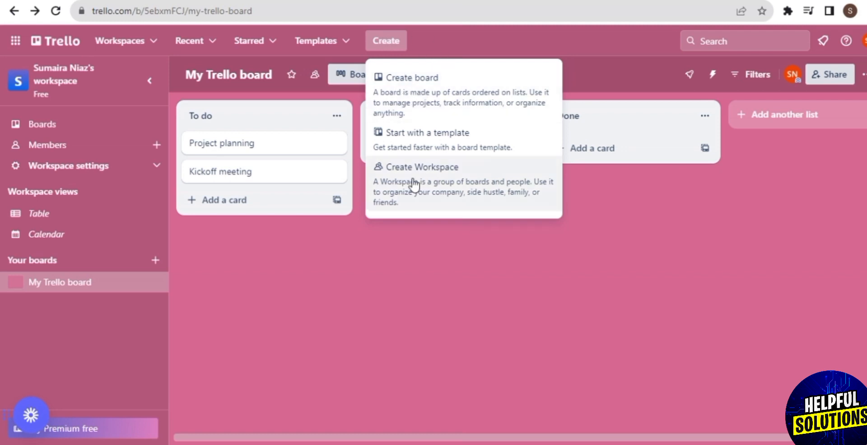
{"action": "left_click", "coordinate": [577, 194]}
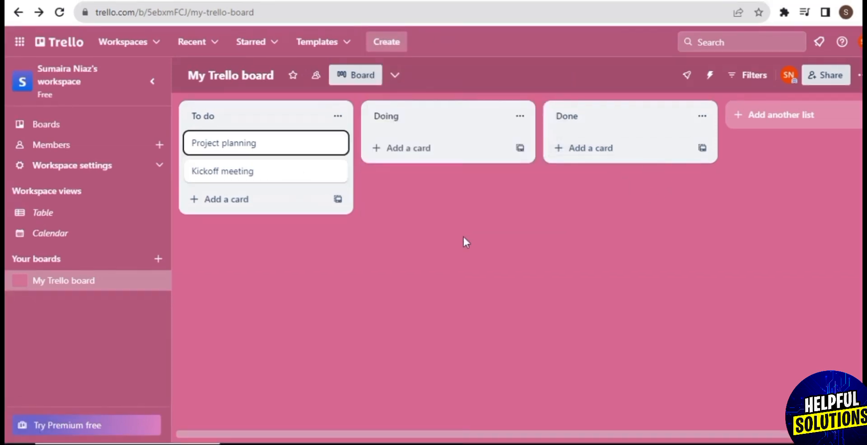
Start a new board and try out several backgrounds, settling on the misty mountain forest photo.
{"action": "left_click", "coordinate": [385, 43]}
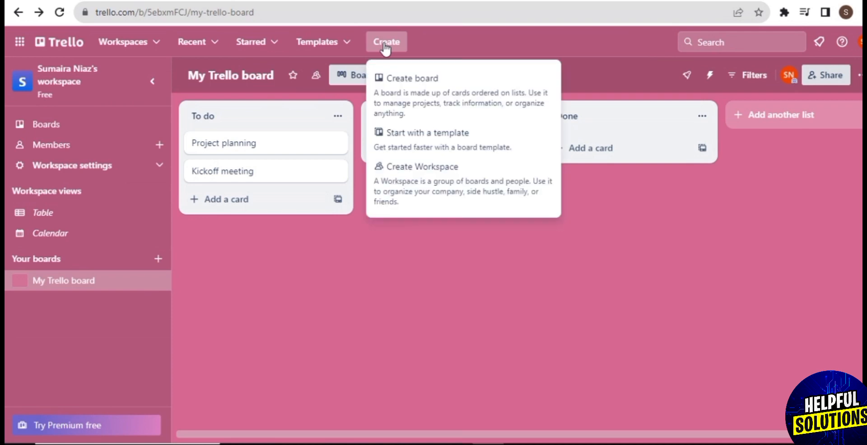
{"action": "left_click", "coordinate": [416, 81]}
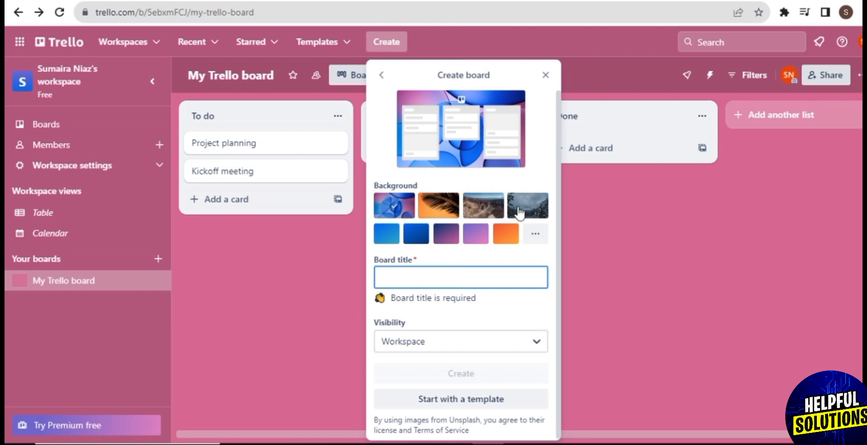
{"action": "left_click", "coordinate": [519, 211]}
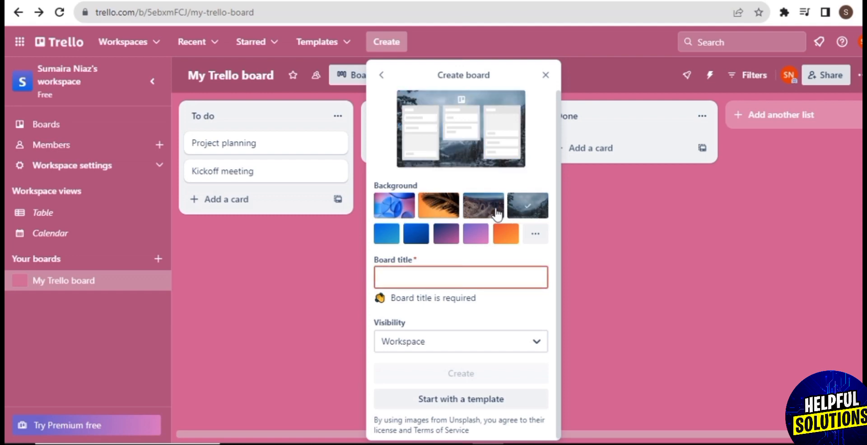
{"action": "left_click", "coordinate": [482, 210]}
{"action": "left_click", "coordinate": [452, 210]}
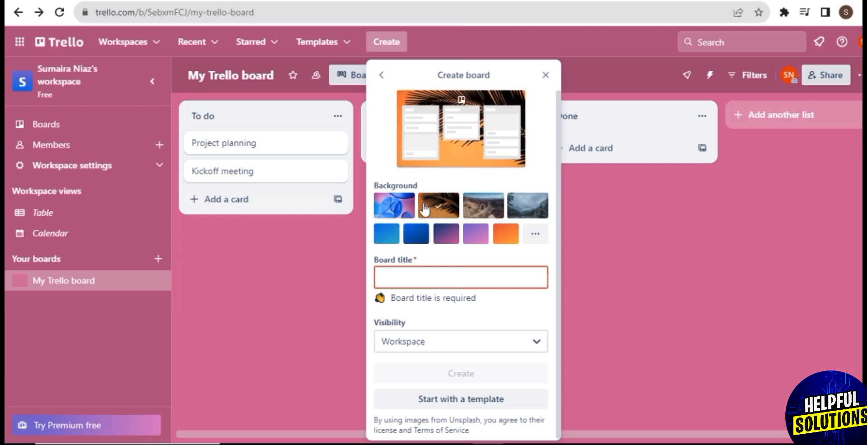
{"action": "left_click", "coordinate": [399, 210]}
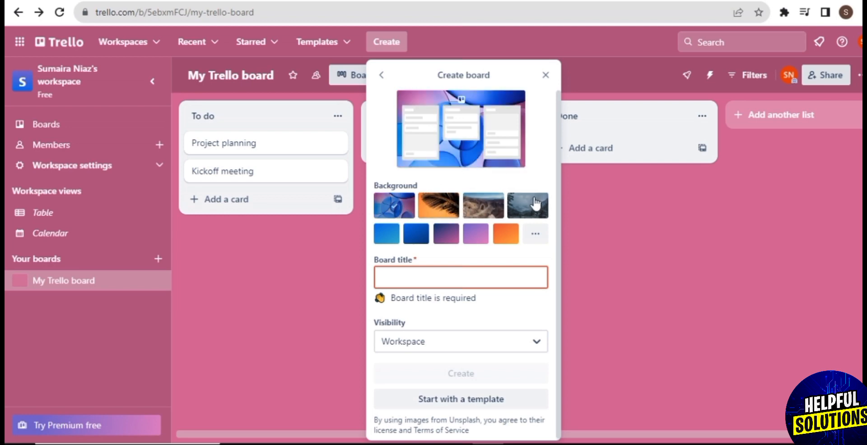
{"action": "left_click", "coordinate": [534, 203]}
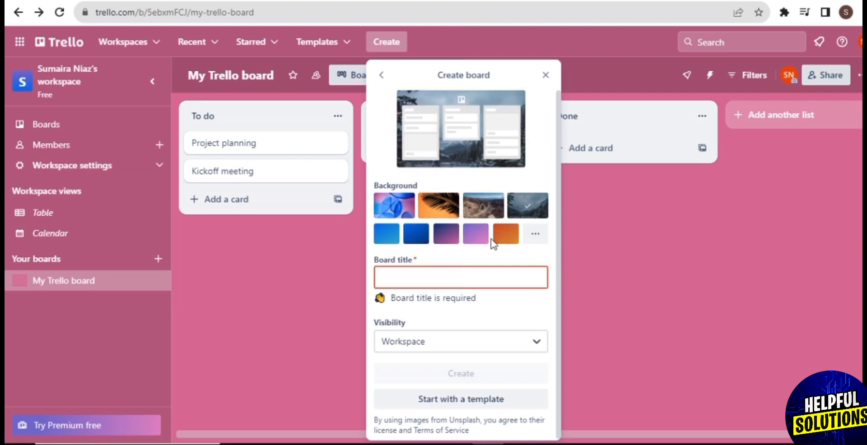
{"action": "left_click", "coordinate": [474, 235]}
{"action": "left_click", "coordinate": [449, 237]}
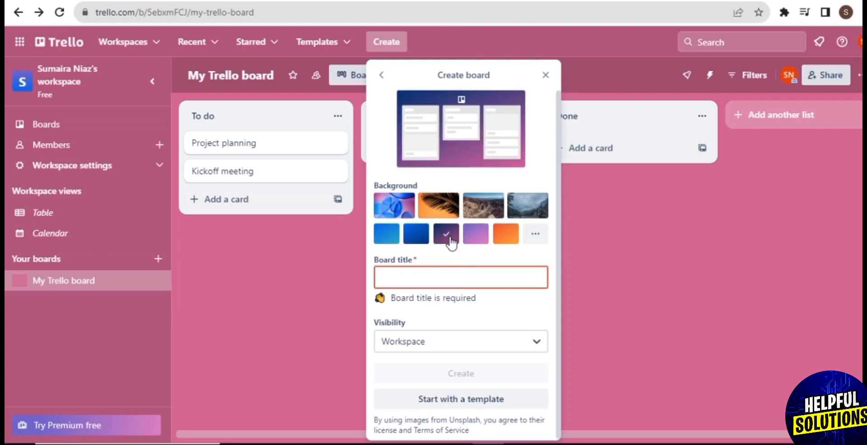
{"action": "left_click", "coordinate": [519, 211]}
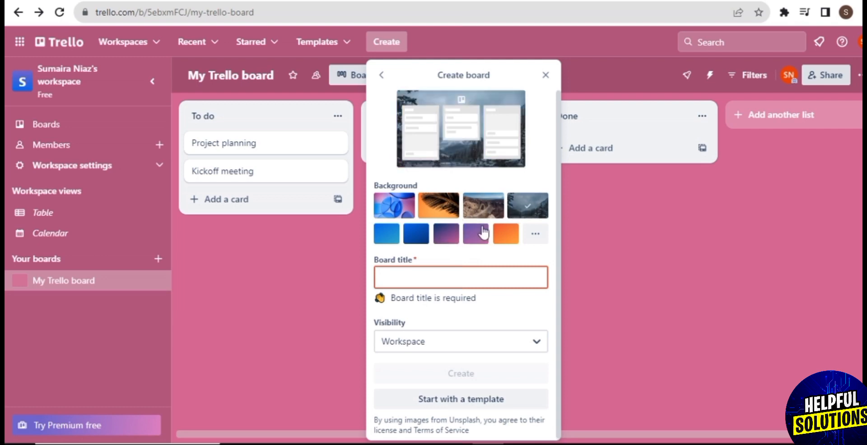
Title the new board "footage".
{"action": "left_click", "coordinate": [415, 282]}
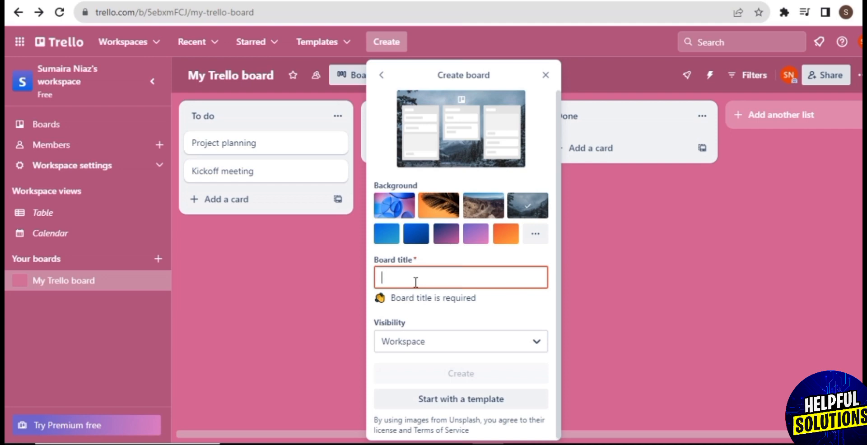
{"action": "type", "text": "foo"}
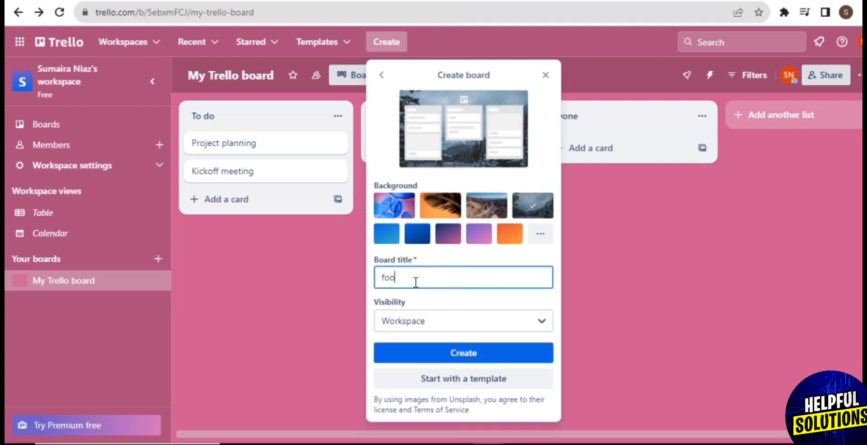
{"action": "type", "text": "tagess"}
{"action": "key", "text": "BackSpace"}
{"action": "key", "text": "BackSpace"}
Set the new board's visibility to Public, approve making it public, and create the board.
{"action": "left_click", "coordinate": [485, 325]}
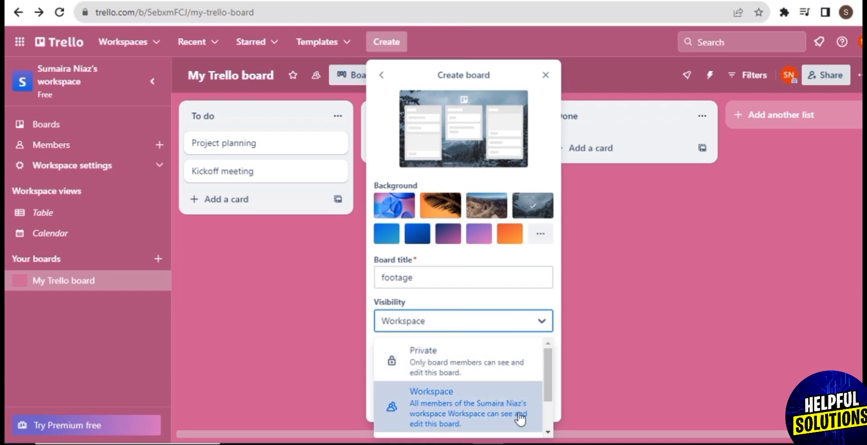
{"action": "left_click", "coordinate": [548, 431]}
{"action": "left_click", "coordinate": [550, 433]}
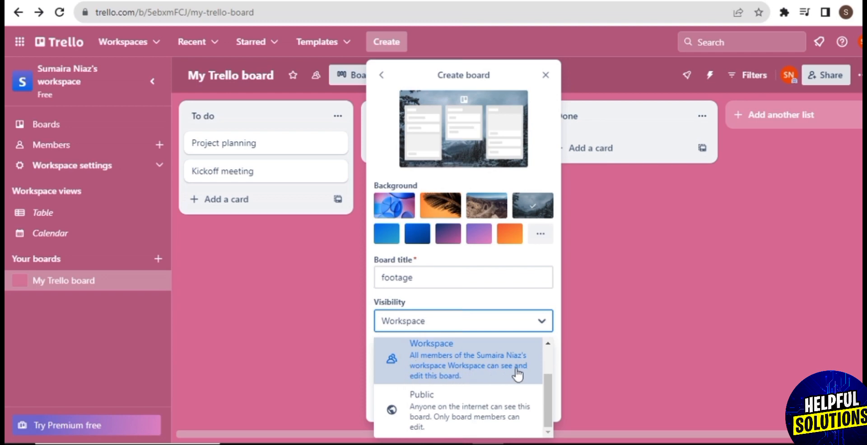
{"action": "scroll", "coordinate": [546, 342], "scroll_direction": "up", "scroll_amount": 2}
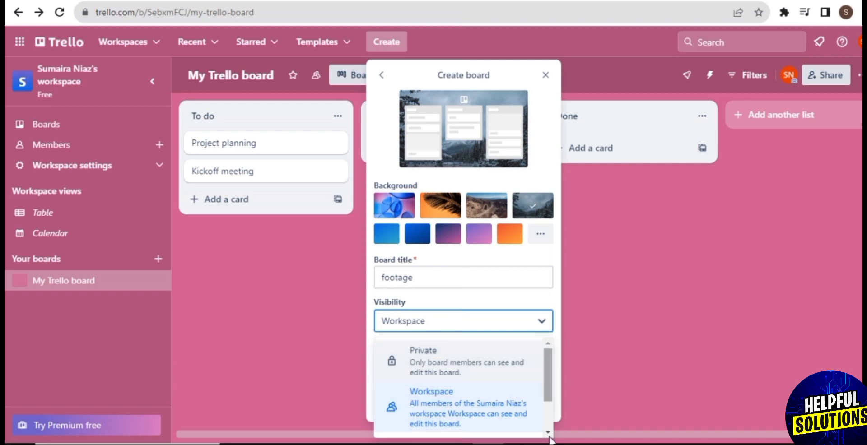
{"action": "scroll", "coordinate": [551, 431], "scroll_direction": "down", "scroll_amount": 1}
{"action": "left_click", "coordinate": [508, 410]}
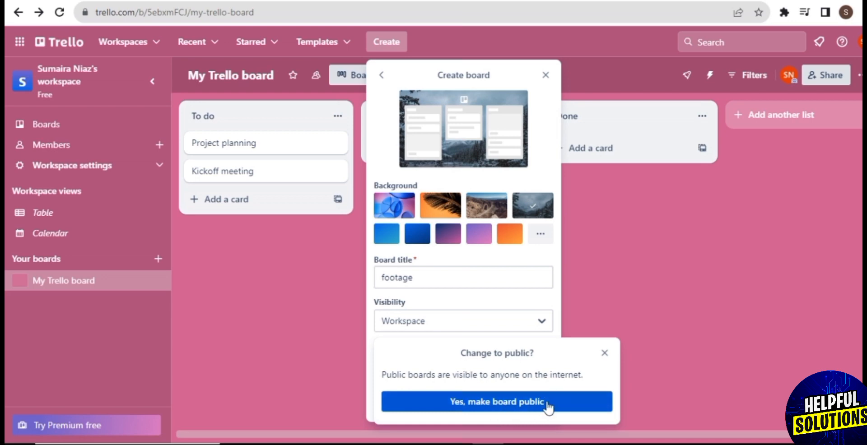
{"action": "left_click", "coordinate": [541, 401]}
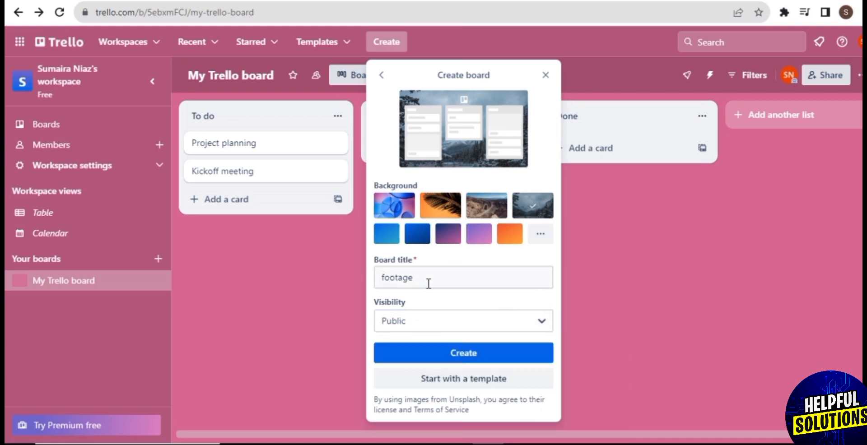
{"action": "left_click", "coordinate": [477, 353]}
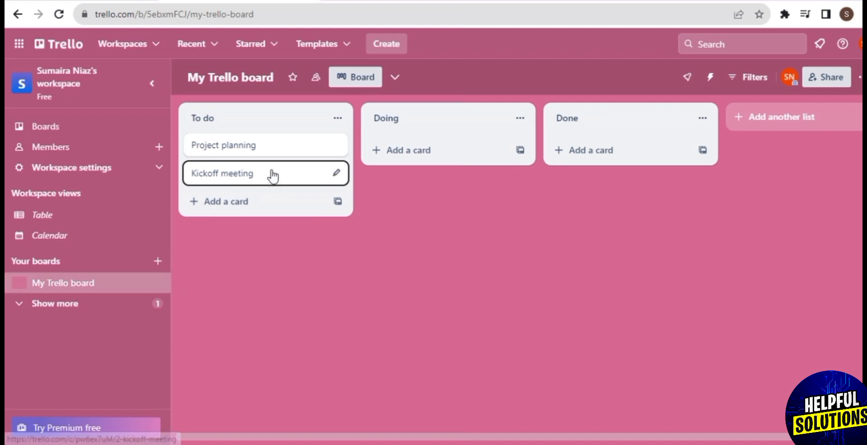
{"action": "left_click", "coordinate": [153, 47]}
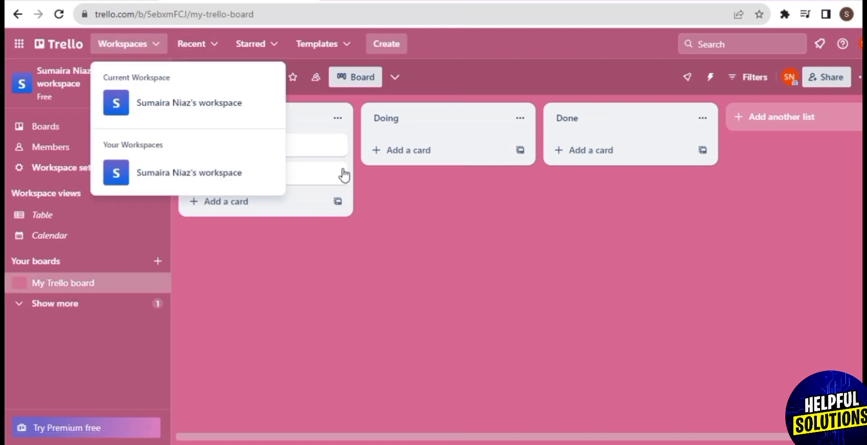
{"action": "left_click", "coordinate": [372, 281]}
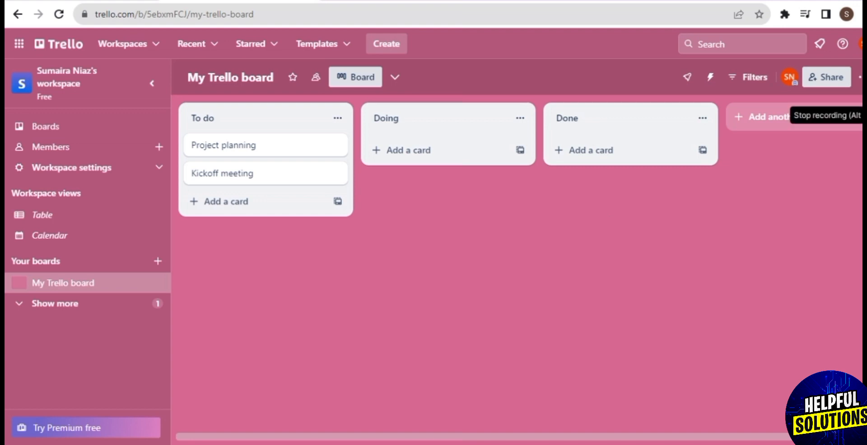
Rename the To do cards "Project planning" and "Kickoff meeting" as "conceptualizing" and "shooting" respectively.
{"action": "left_click", "coordinate": [401, 149]}
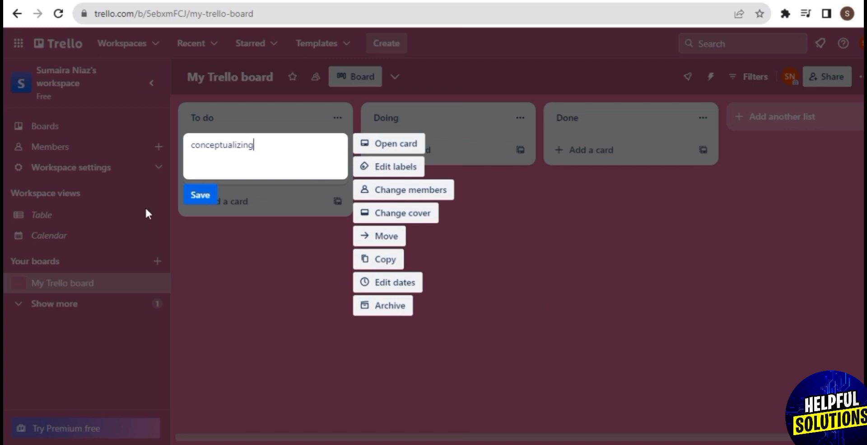
{"action": "left_click", "coordinate": [198, 195]}
{"action": "mouse_move", "coordinate": [266, 176]}
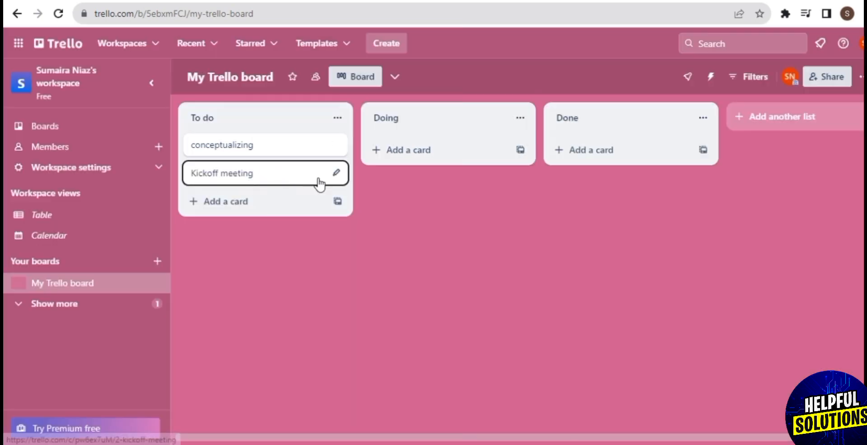
{"action": "left_click", "coordinate": [336, 176]}
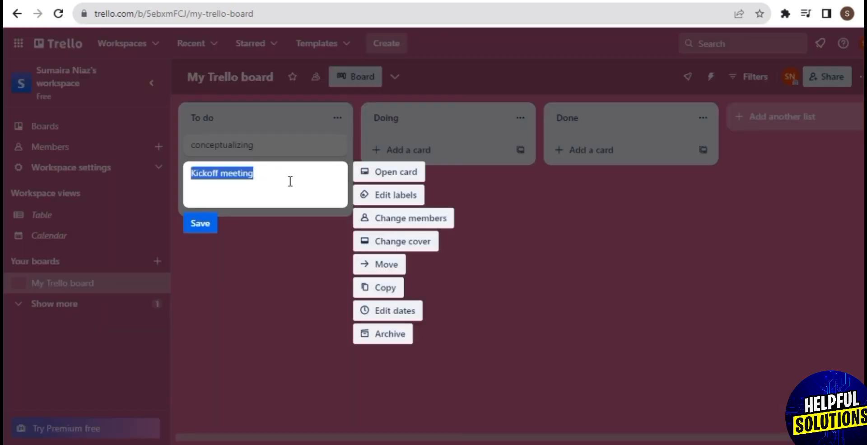
{"action": "key", "text": "BackSpace"}
{"action": "type", "text": "shooting"}
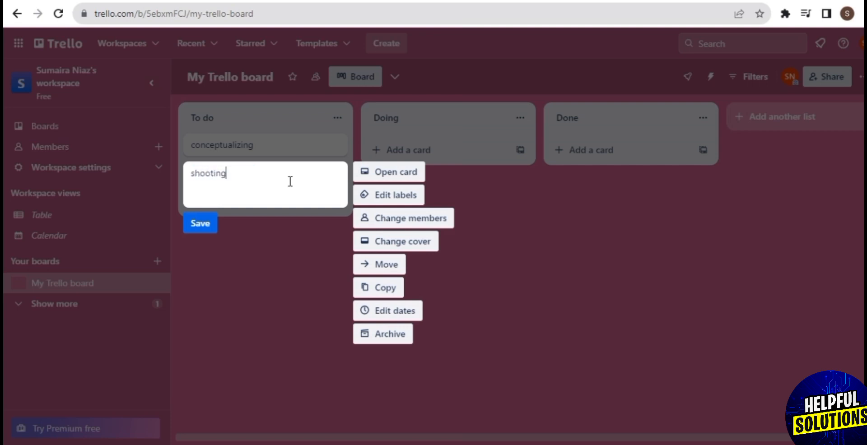
{"action": "left_click", "coordinate": [198, 224]}
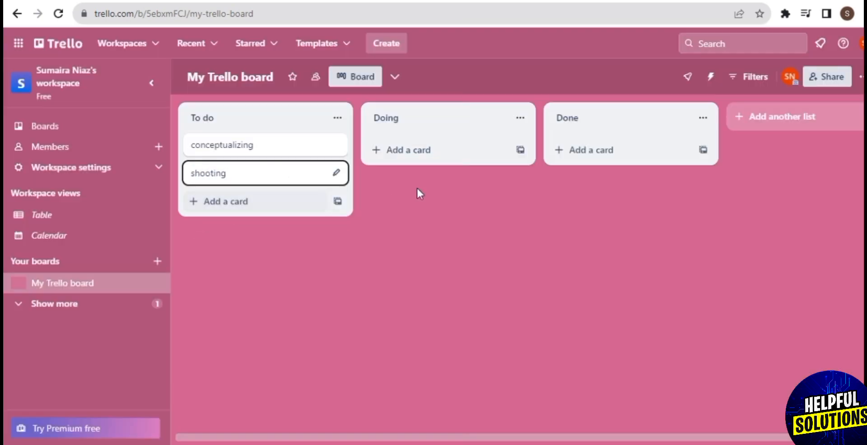
Add a card titled "editing" to the Doing list.
{"action": "left_click", "coordinate": [462, 150]}
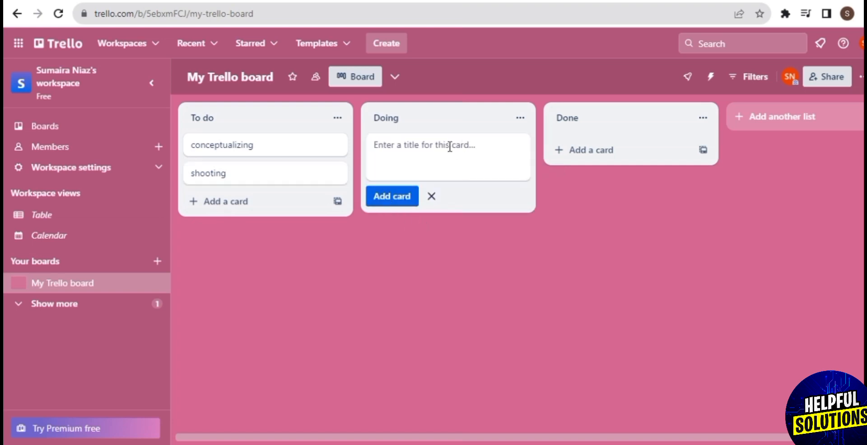
{"action": "type", "text": "ed"}
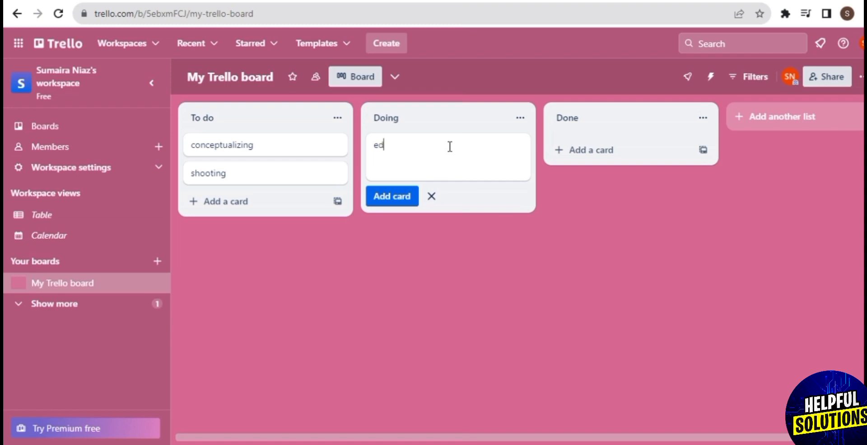
{"action": "type", "text": "iting"}
Add a card titled "submission" to the Done list.
{"action": "left_click", "coordinate": [620, 151]}
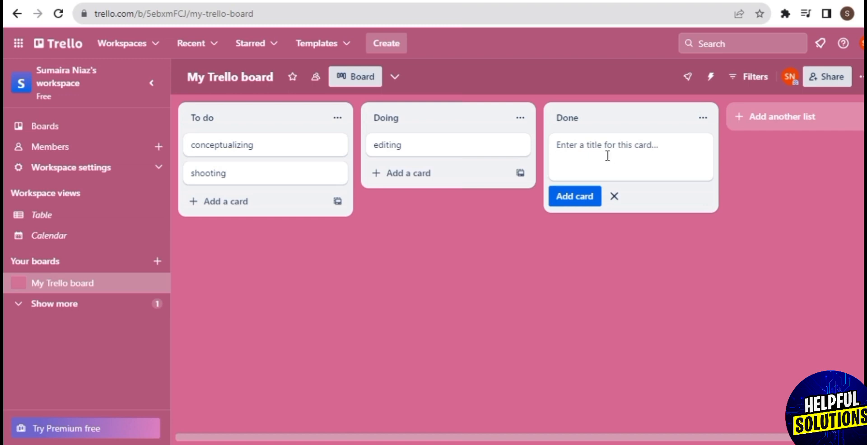
{"action": "type", "text": "sub"}
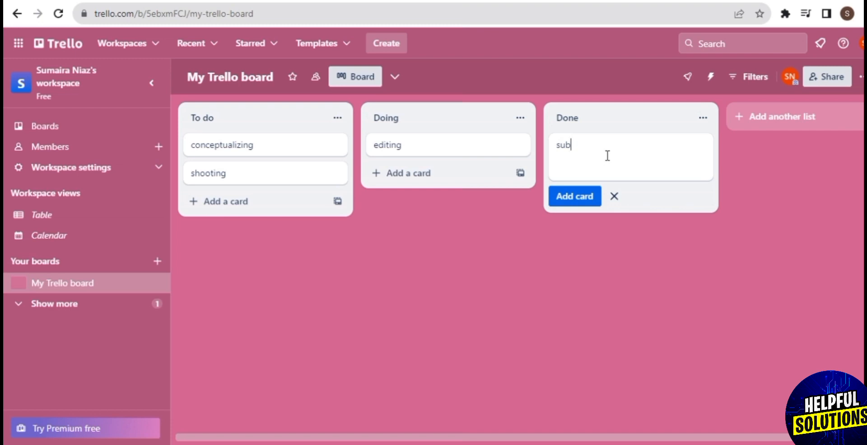
{"action": "type", "text": "mission"}
{"action": "key", "text": "Return"}
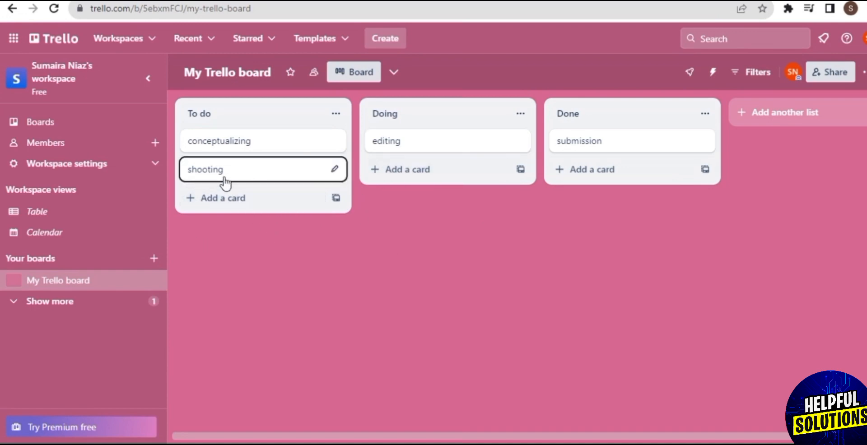
Add a card titled "cliff footages with wind sound" to the To do list, then open its quick editor and save it.
{"action": "left_click", "coordinate": [248, 200]}
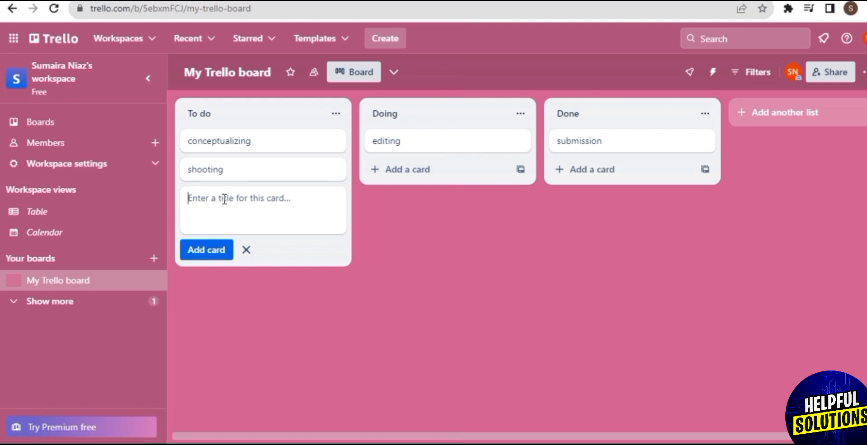
{"action": "type", "text": "clitf"}
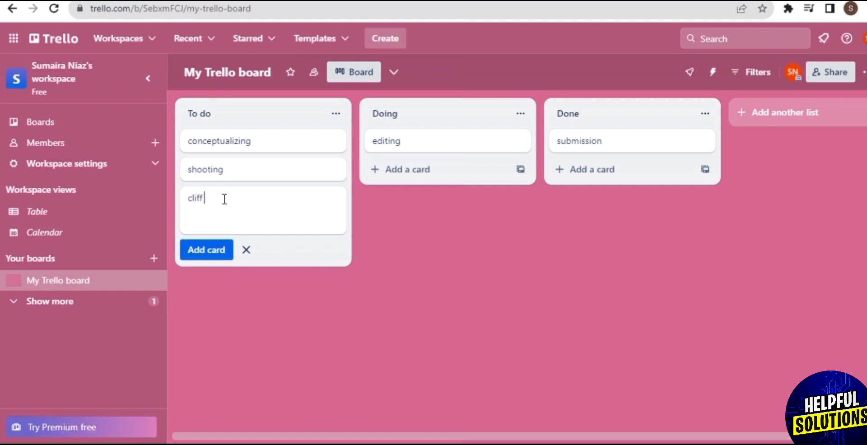
{"action": "type", "text": " footages"}
{"action": "type", "text": "with wind sou"}
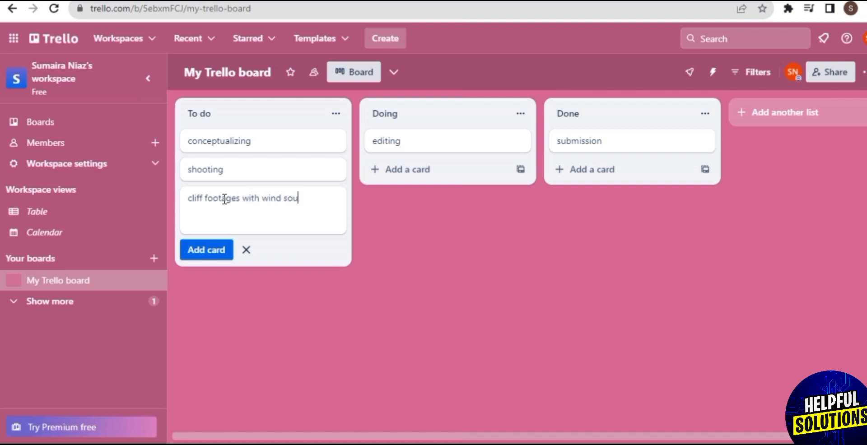
{"action": "type", "text": "nd"}
{"action": "key", "text": "Return"}
{"action": "left_click", "coordinate": [335, 197]}
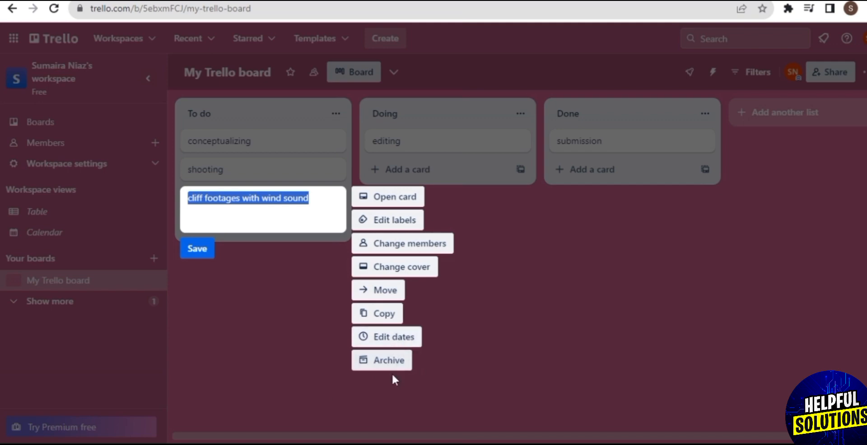
{"action": "left_click", "coordinate": [193, 251]}
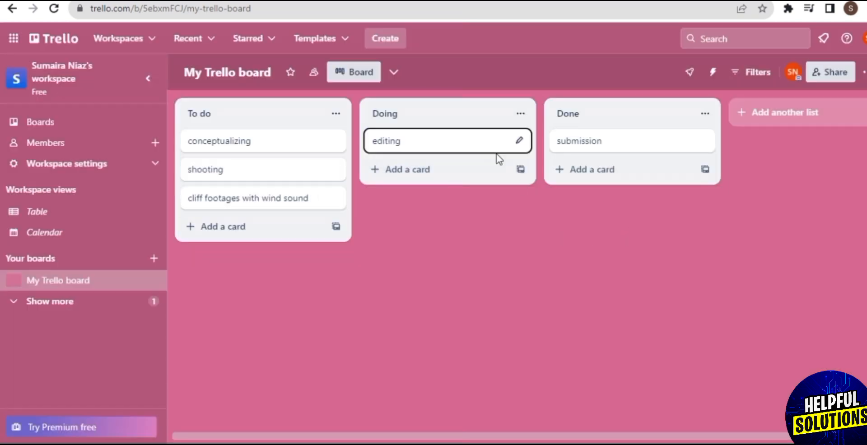
{"action": "left_click", "coordinate": [499, 172]}
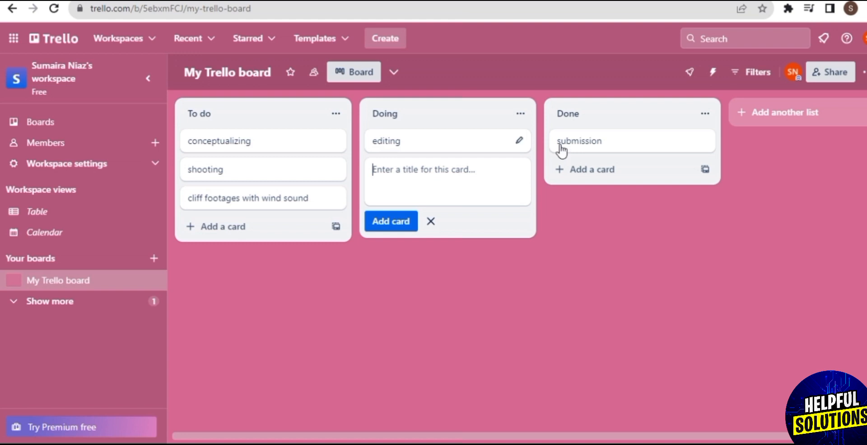
{"action": "left_click", "coordinate": [610, 191]}
{"action": "double_click", "coordinate": [617, 183]}
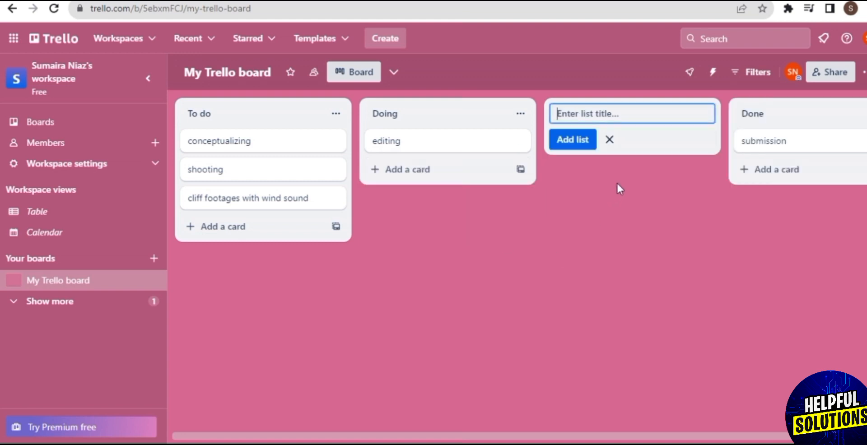
{"action": "left_click", "coordinate": [646, 180]}
{"action": "left_click", "coordinate": [645, 174]}
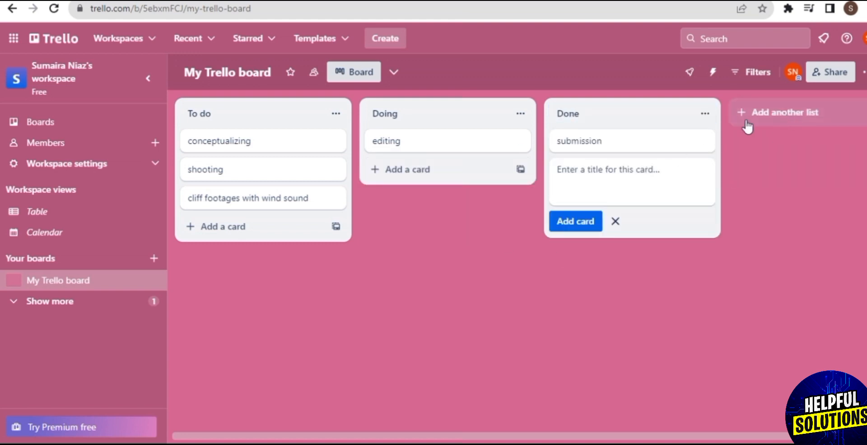
Start adding another list after the Done list.
{"action": "left_click", "coordinate": [797, 113]}
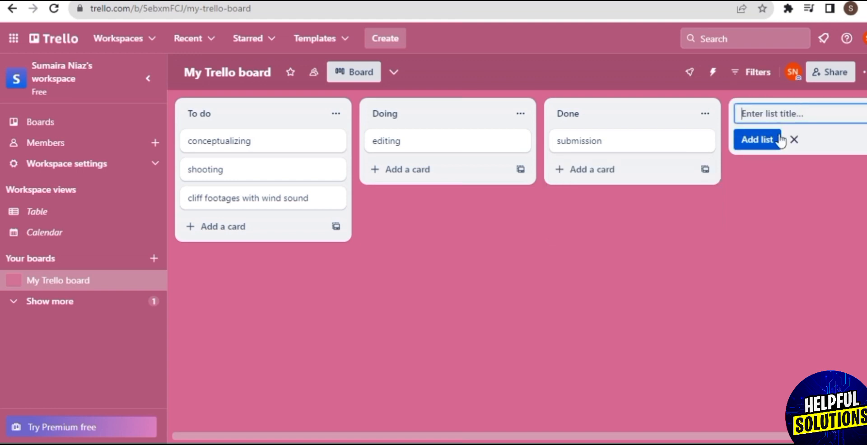